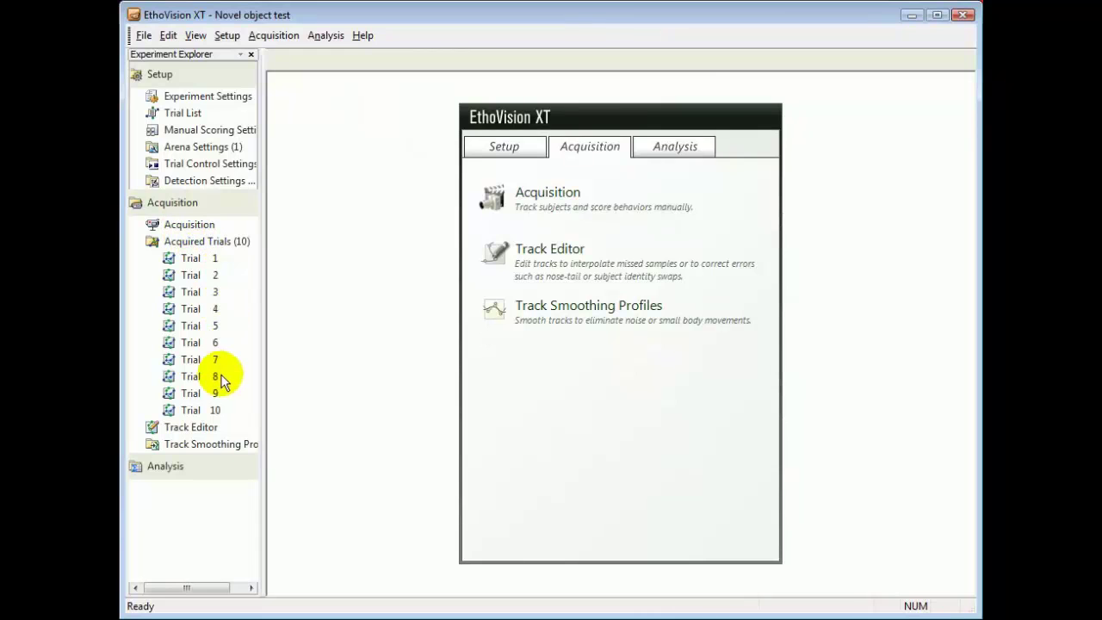
Open the Analysis menu to show the data profile, analysis profile, results and export options.
{"action": "left_click", "coordinate": [328, 36]}
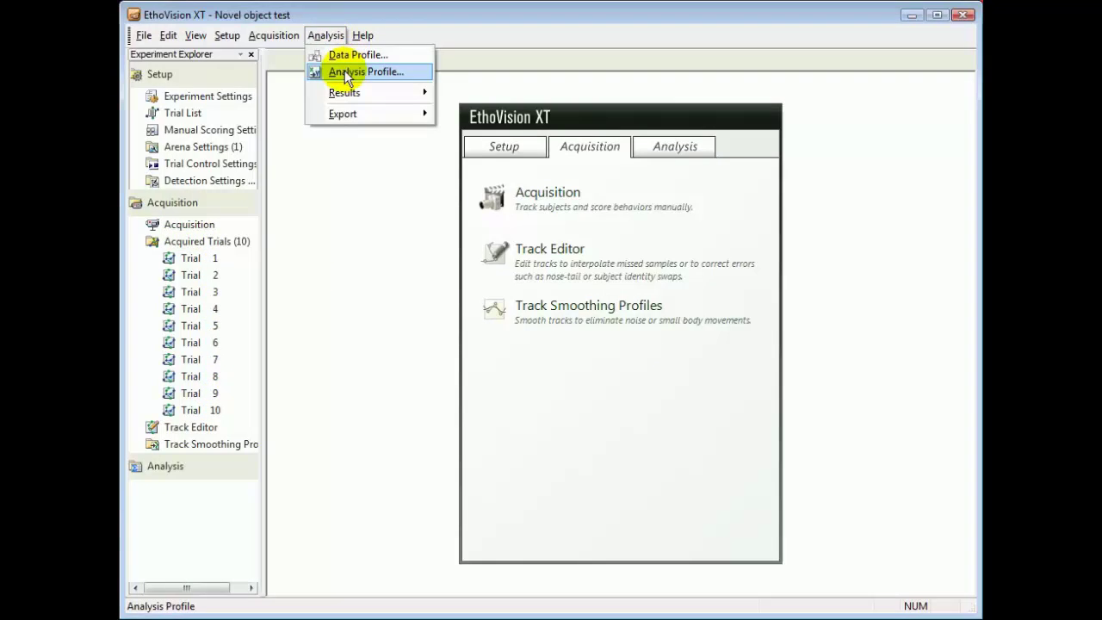
Create a new, empty analysis profile named Analysis Profile 2.
{"action": "left_click", "coordinate": [345, 71]}
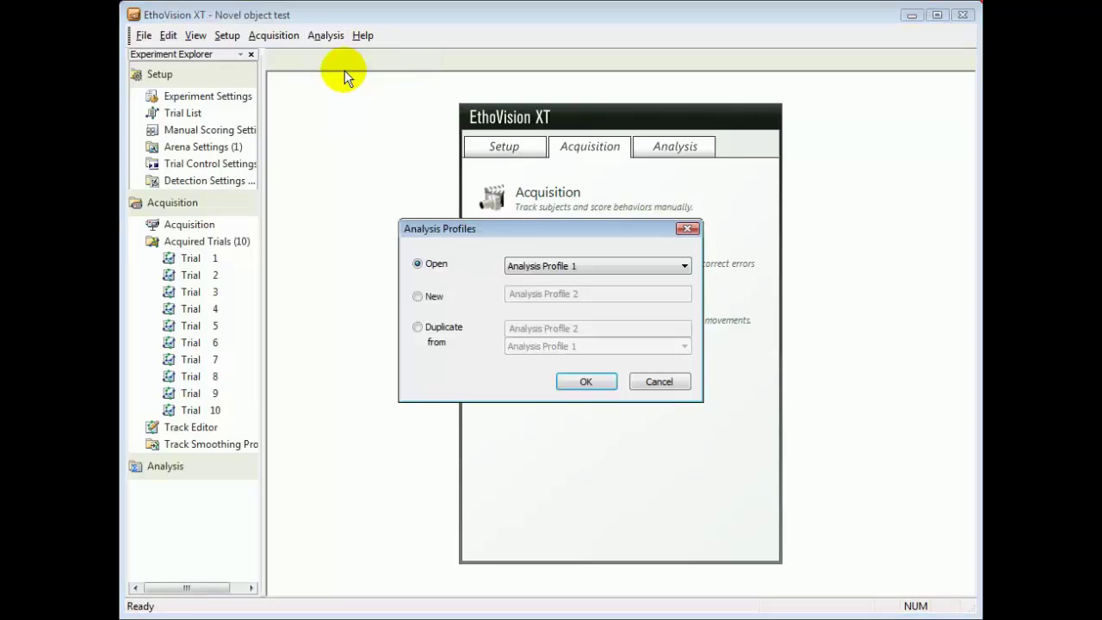
{"action": "left_click", "coordinate": [416, 296]}
{"action": "left_click", "coordinate": [579, 388]}
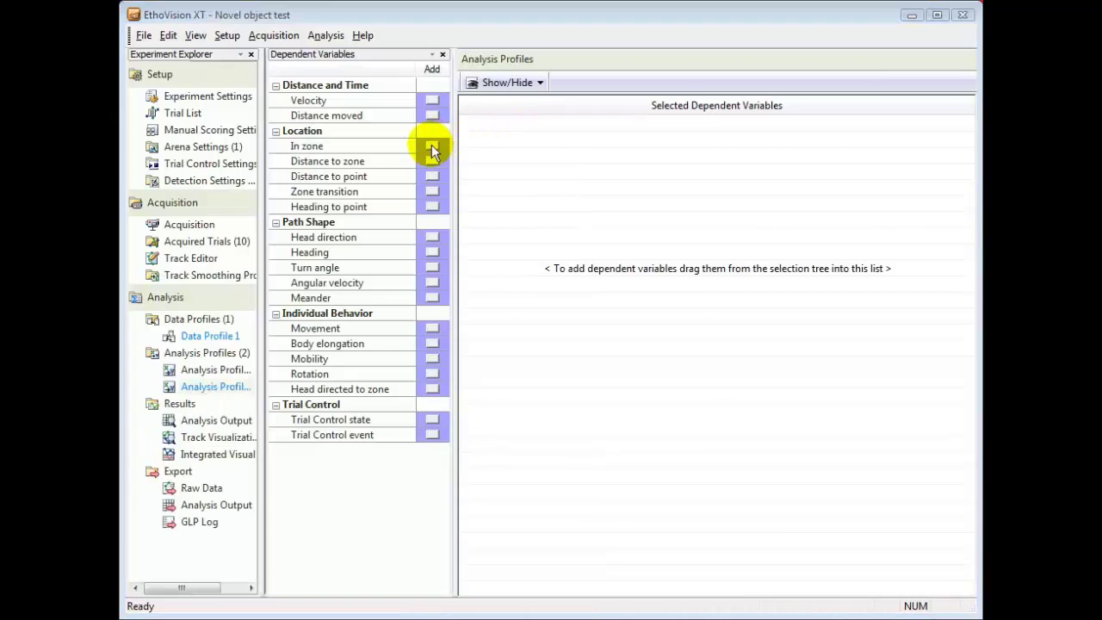
Add an In zone variable for the Nose-point, not Center-point, in the novel object zone.
{"action": "left_click", "coordinate": [433, 148]}
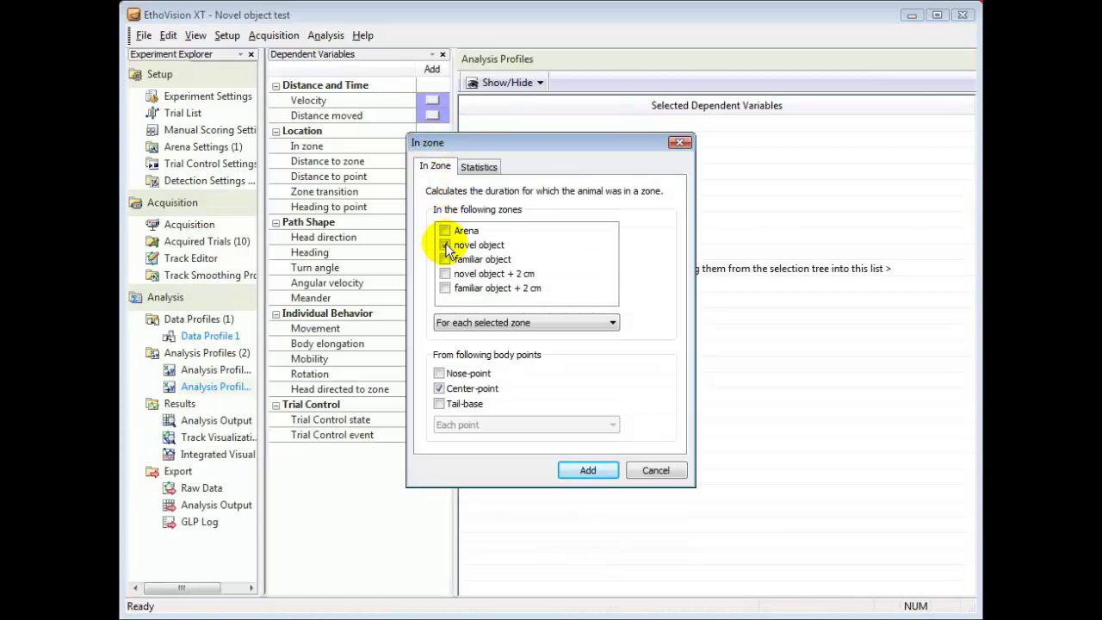
{"action": "left_click", "coordinate": [445, 245]}
{"action": "left_click", "coordinate": [439, 374]}
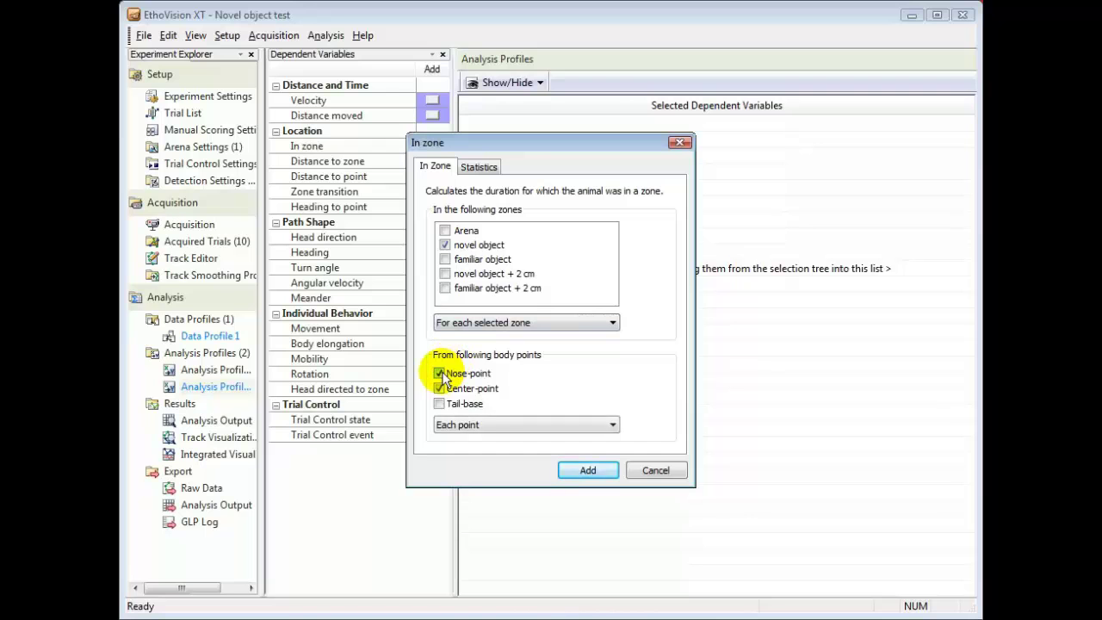
{"action": "left_click", "coordinate": [440, 389]}
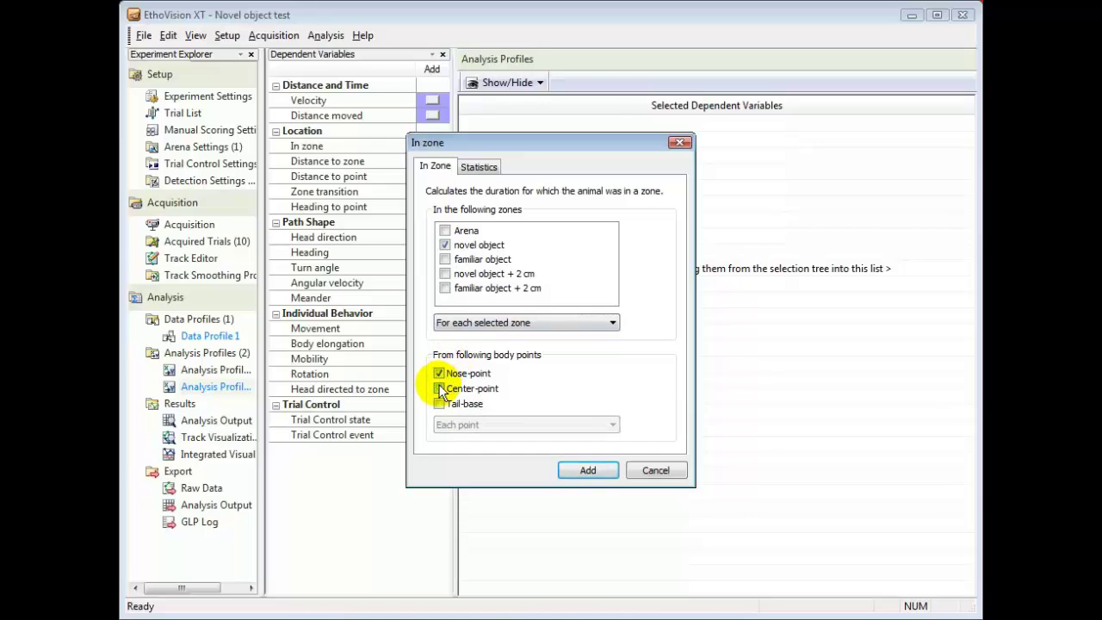
{"action": "left_click", "coordinate": [591, 469]}
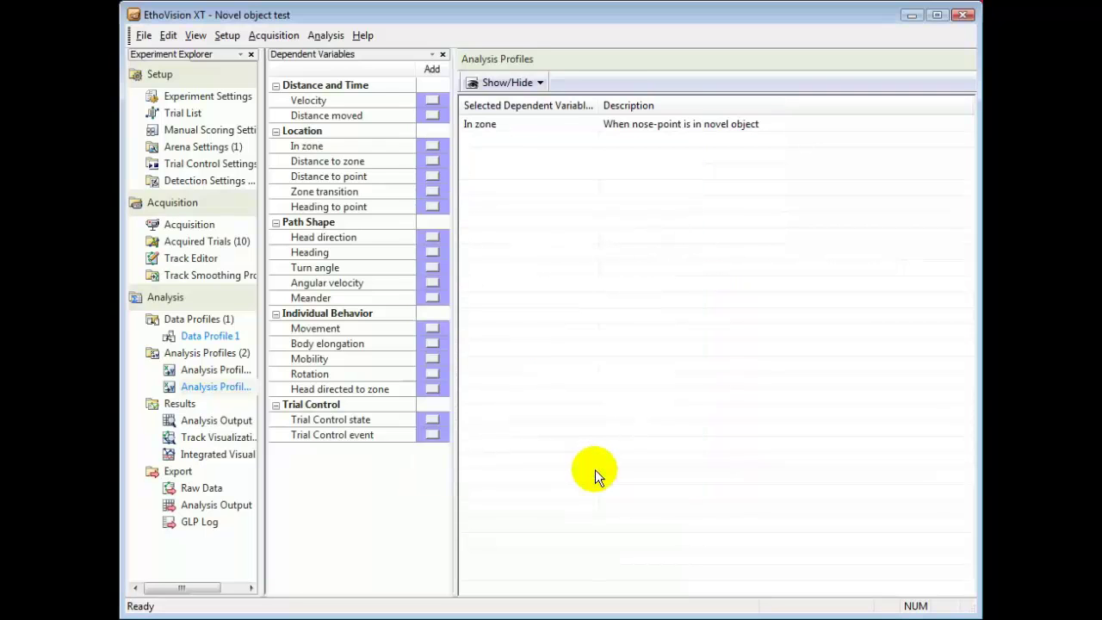
Add Head directed to novel object, calculated when the Nose-point is in novel object + 2 cm.
{"action": "left_click", "coordinate": [434, 389]}
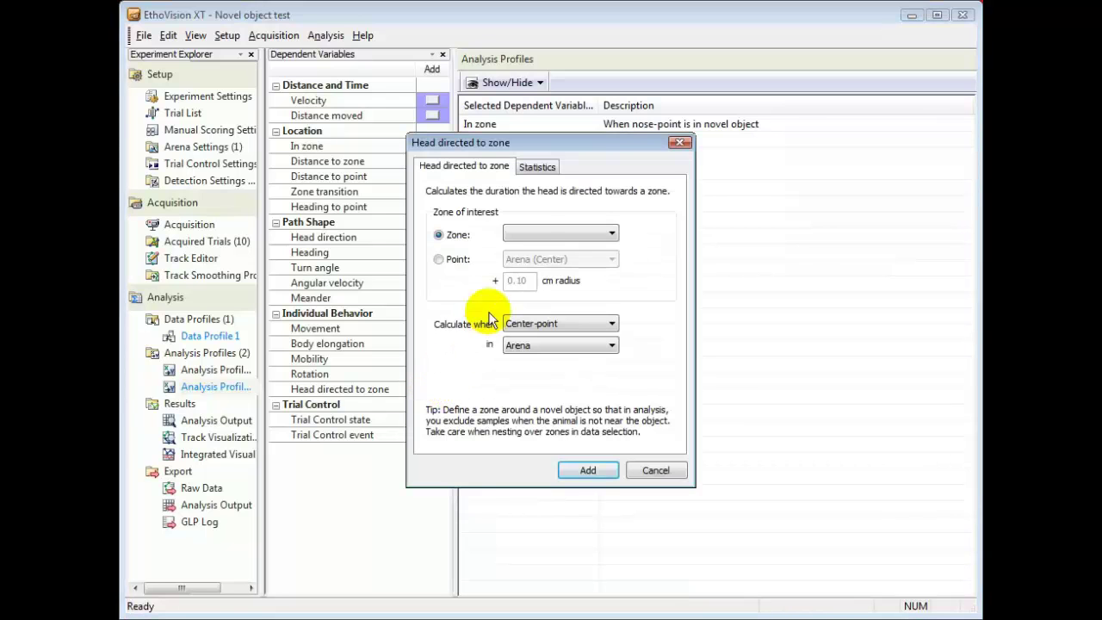
{"action": "left_click", "coordinate": [533, 234]}
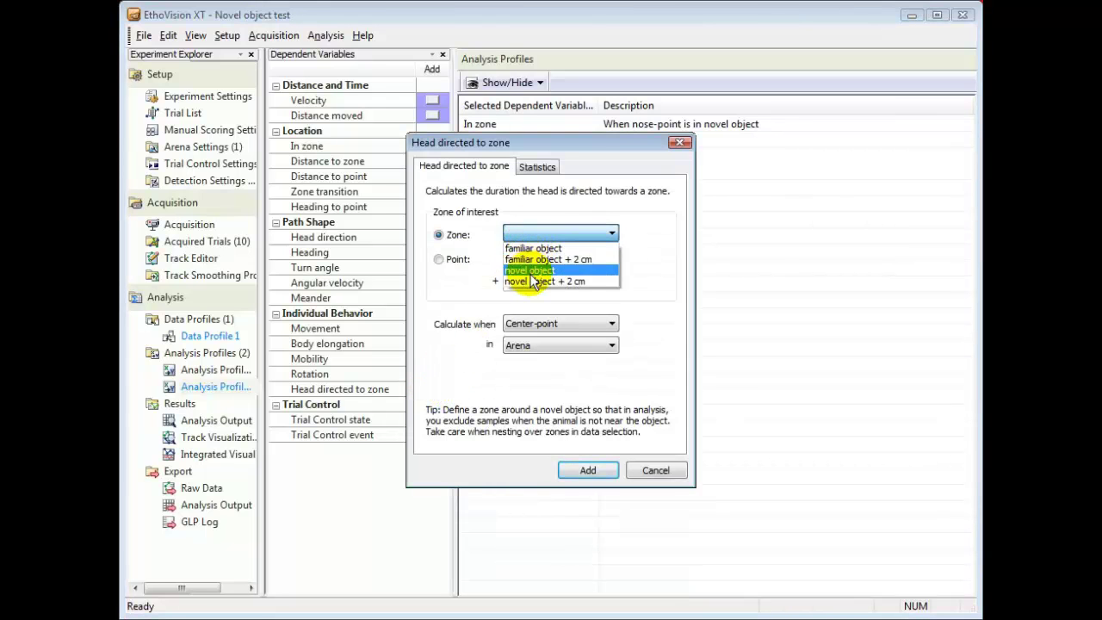
{"action": "left_click", "coordinate": [533, 273]}
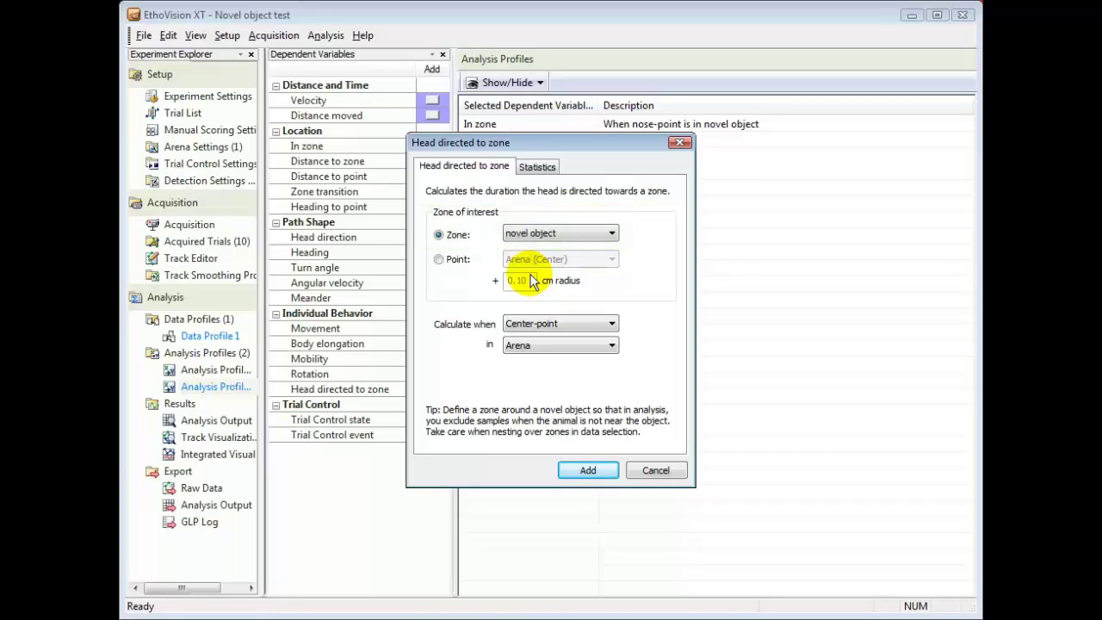
{"action": "left_click", "coordinate": [544, 324]}
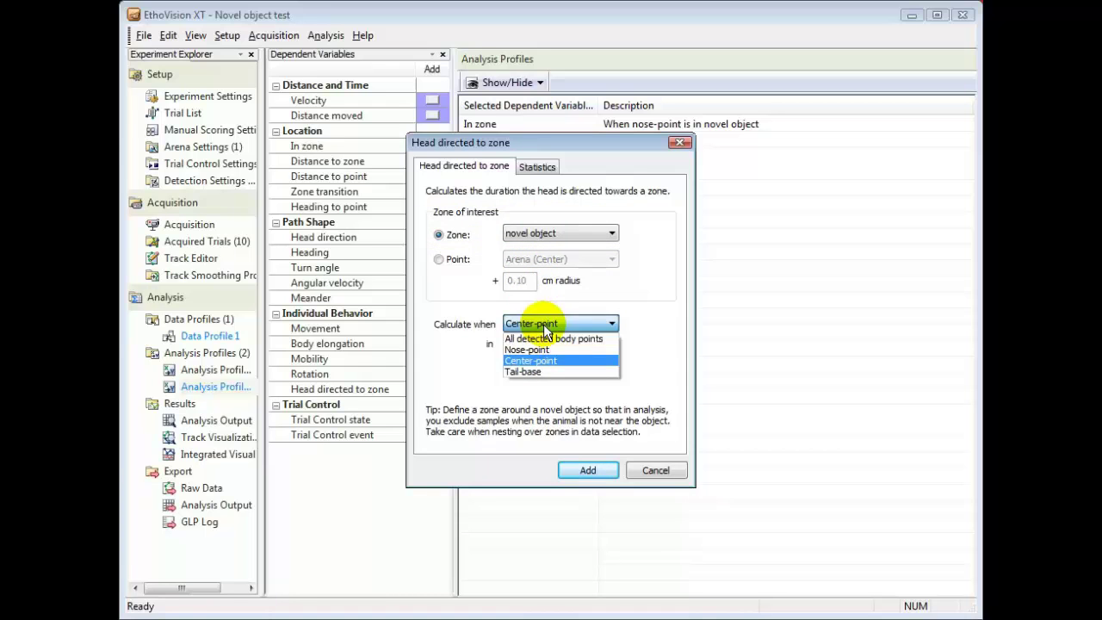
{"action": "left_click", "coordinate": [528, 346]}
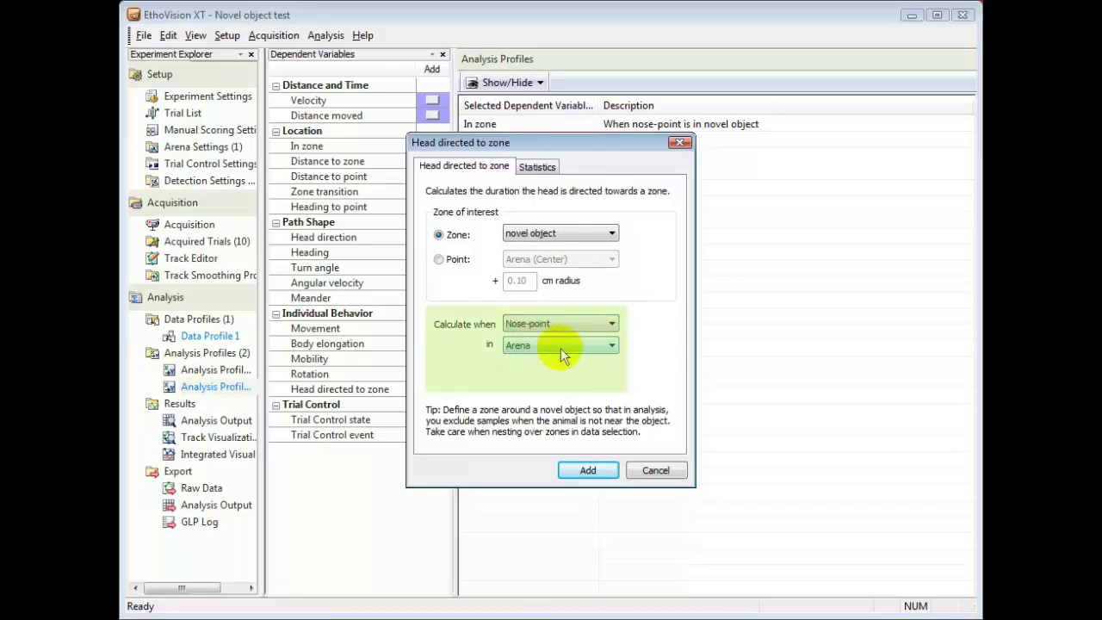
{"action": "left_click", "coordinate": [566, 347]}
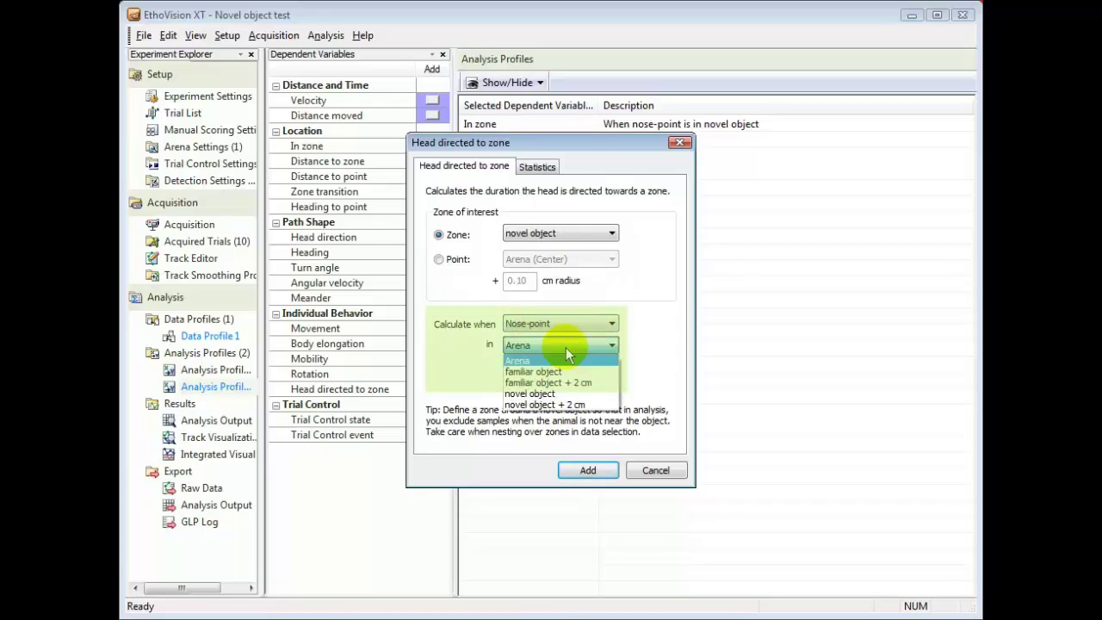
{"action": "left_click", "coordinate": [548, 404]}
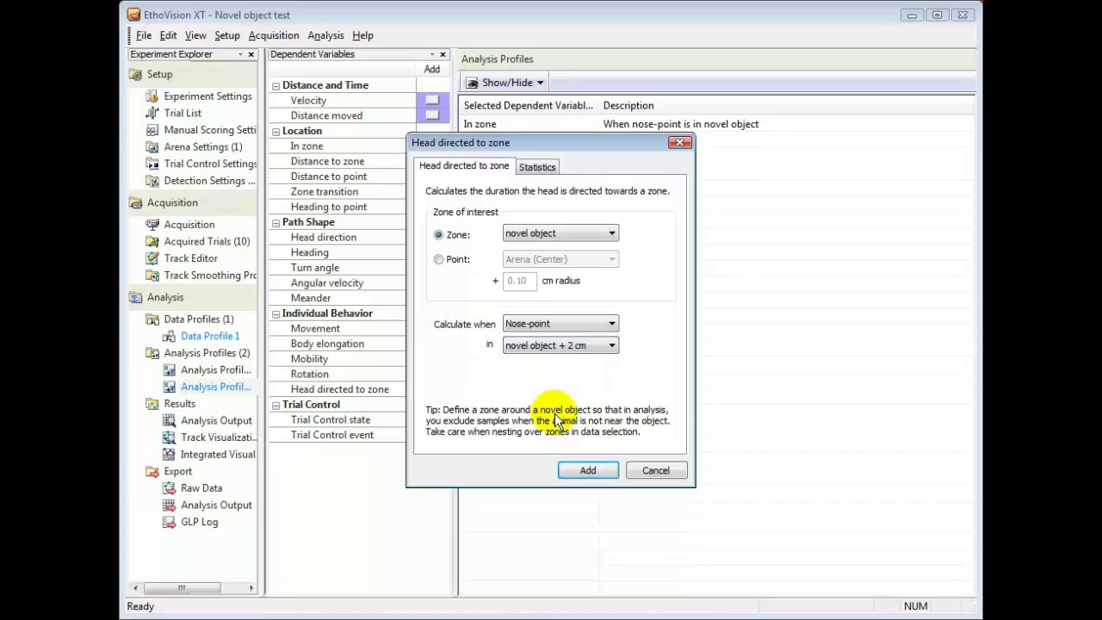
{"action": "left_click", "coordinate": [586, 470]}
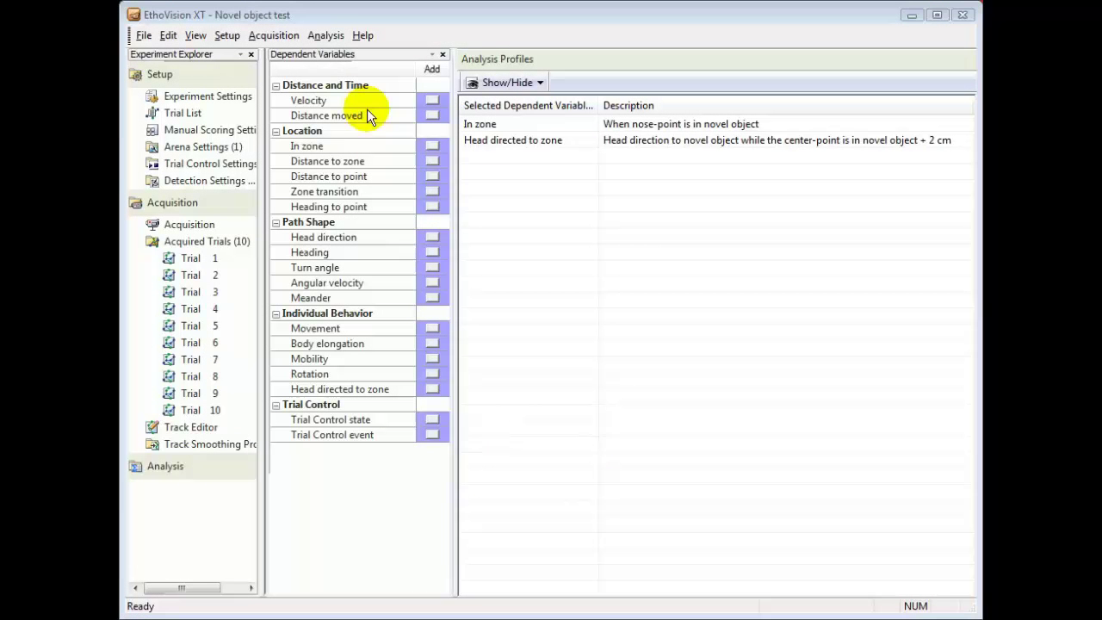
Open the existing Data Profile 1.
{"action": "left_click", "coordinate": [334, 36]}
{"action": "left_click", "coordinate": [336, 52]}
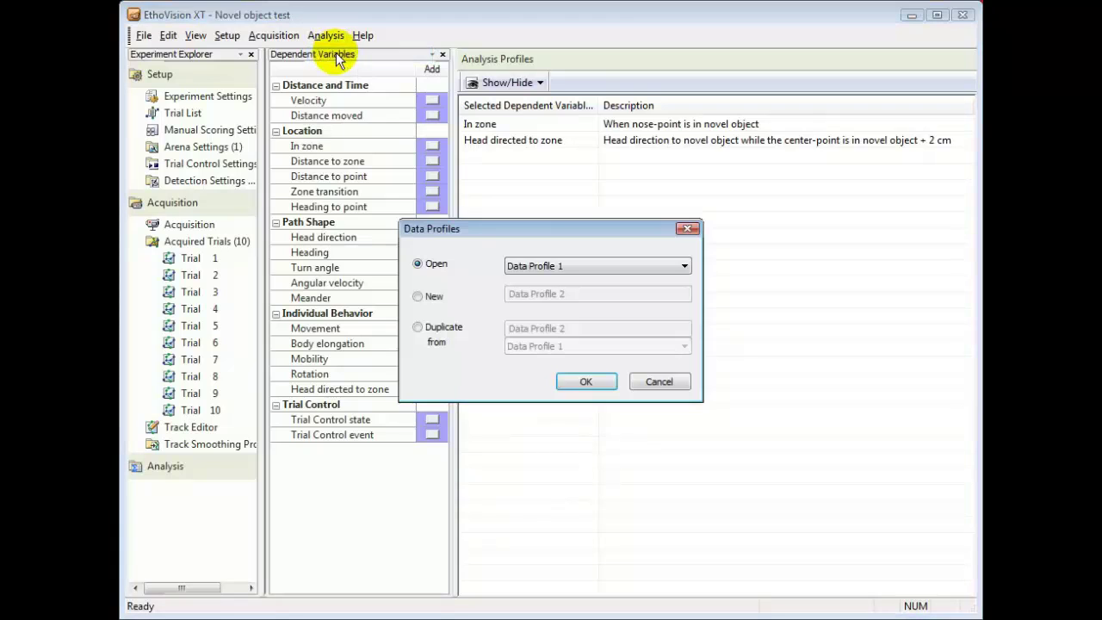
{"action": "left_click", "coordinate": [587, 382]}
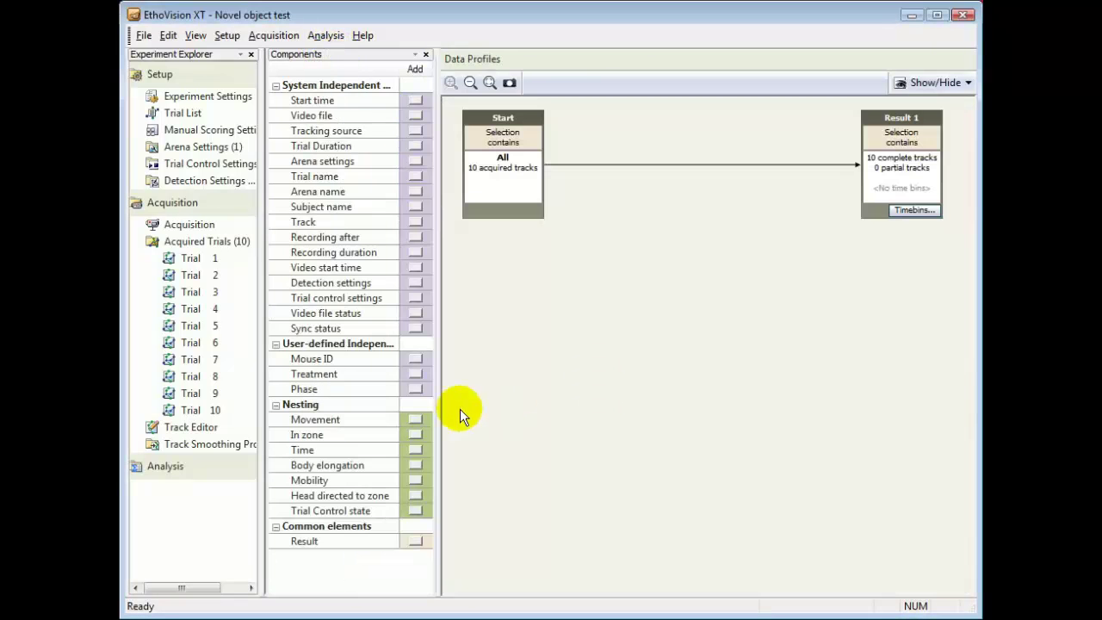
Add a Phase filter with value 2 between Start and Result 1.
{"action": "left_click", "coordinate": [414, 389]}
{"action": "left_click", "coordinate": [409, 251]}
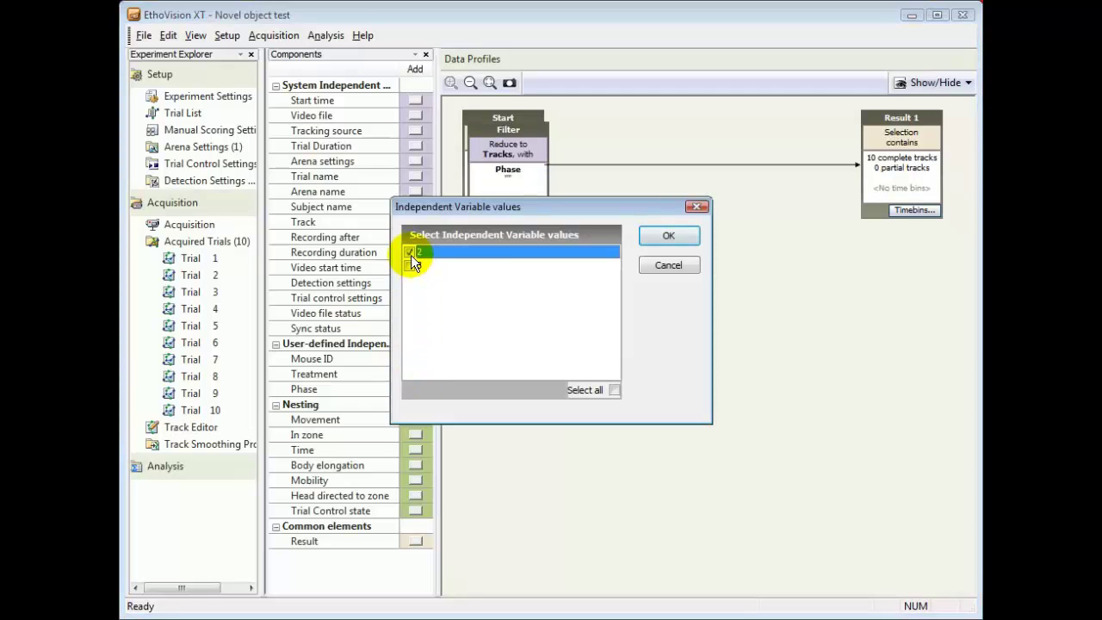
{"action": "left_click", "coordinate": [645, 239]}
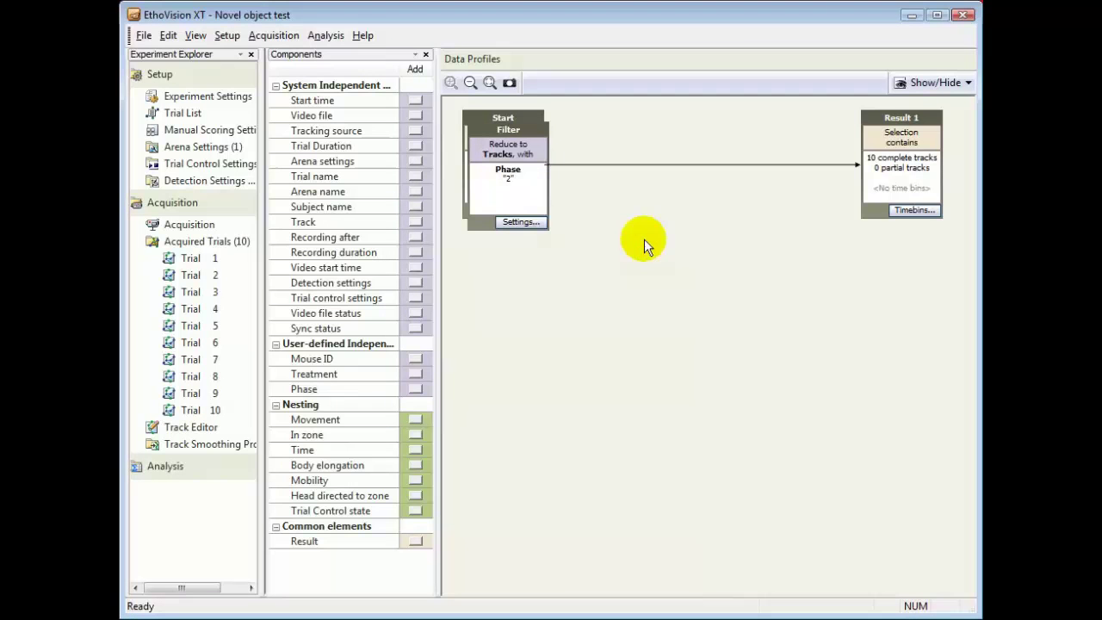
{"action": "left_click_drag", "start_coordinate": [512, 129], "coordinate": [647, 126]}
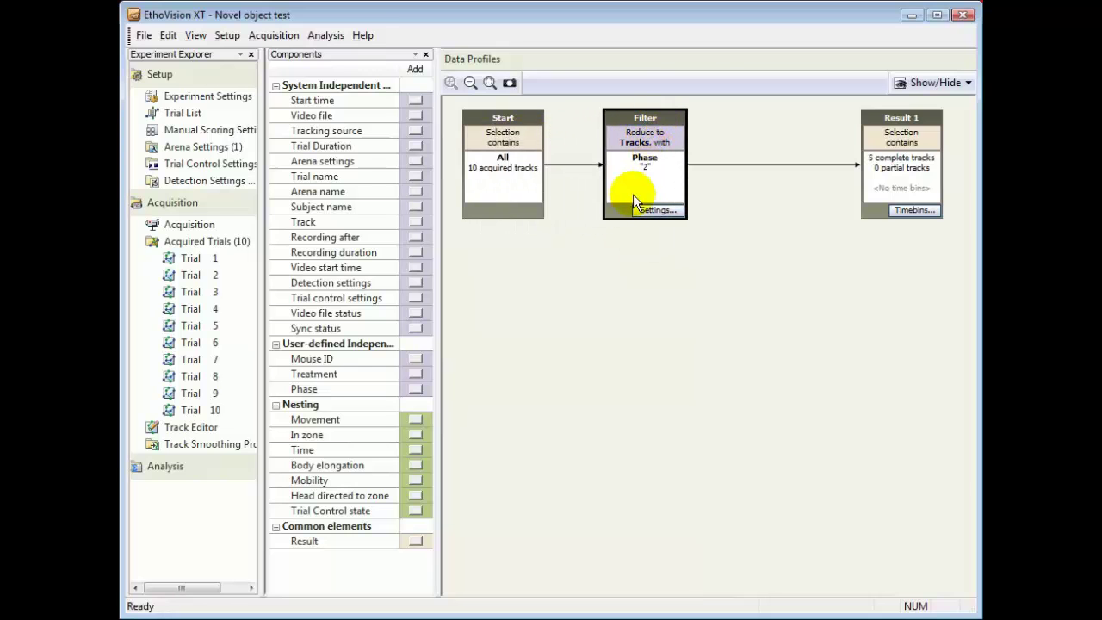
Add a Phase filter with value 3 below the Phase 2 filter.
{"action": "left_click", "coordinate": [416, 389]}
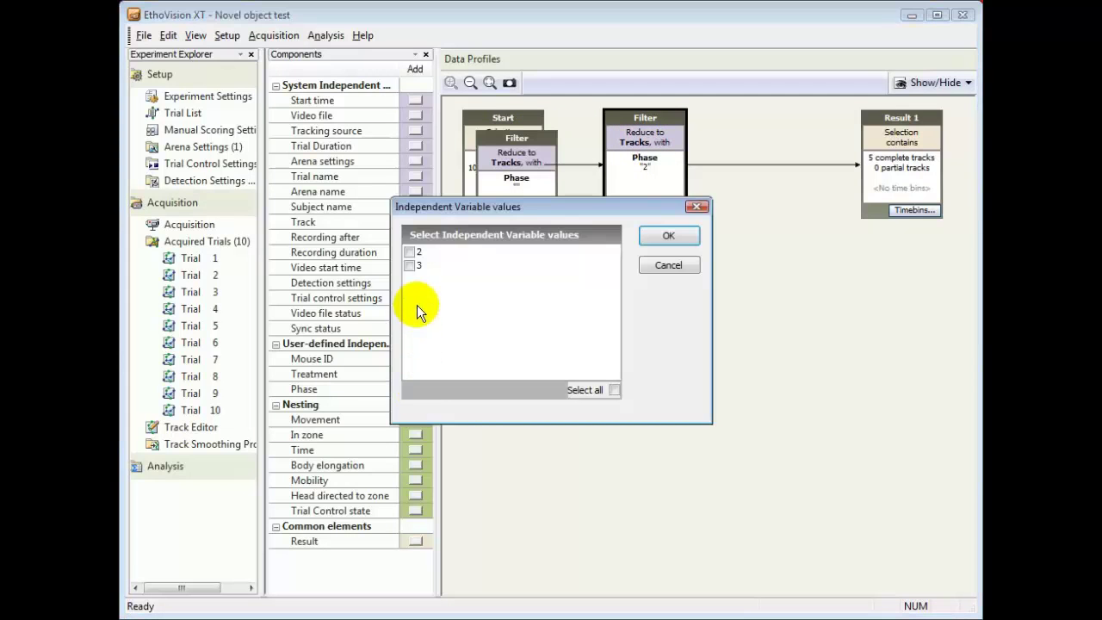
{"action": "left_click", "coordinate": [411, 265]}
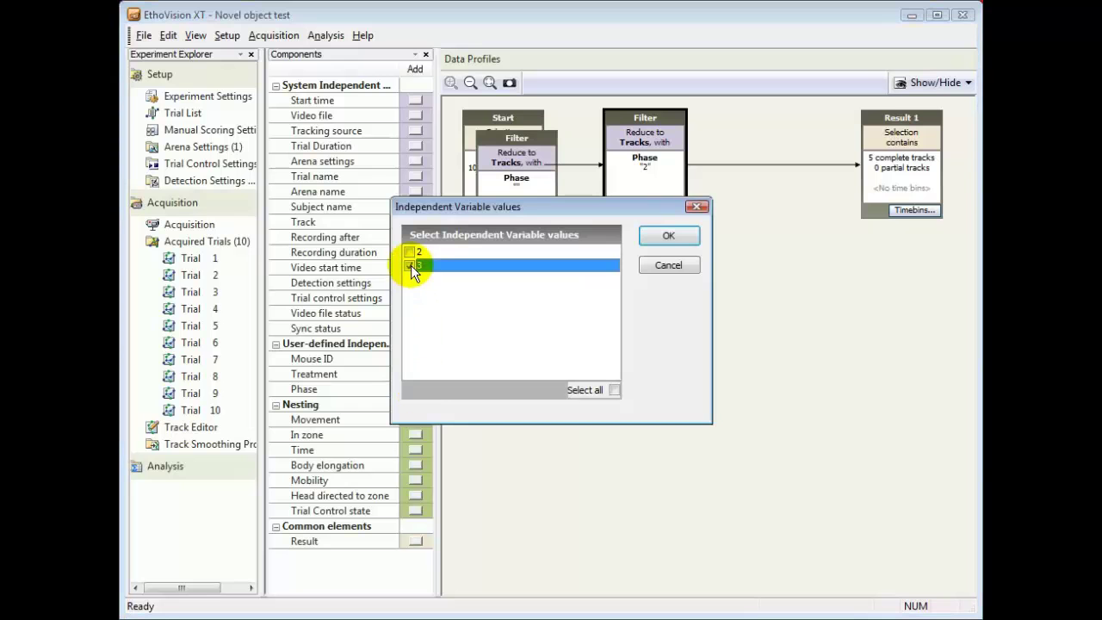
{"action": "left_click", "coordinate": [666, 235]}
{"action": "left_click_drag", "start_coordinate": [516, 140], "coordinate": [639, 321]}
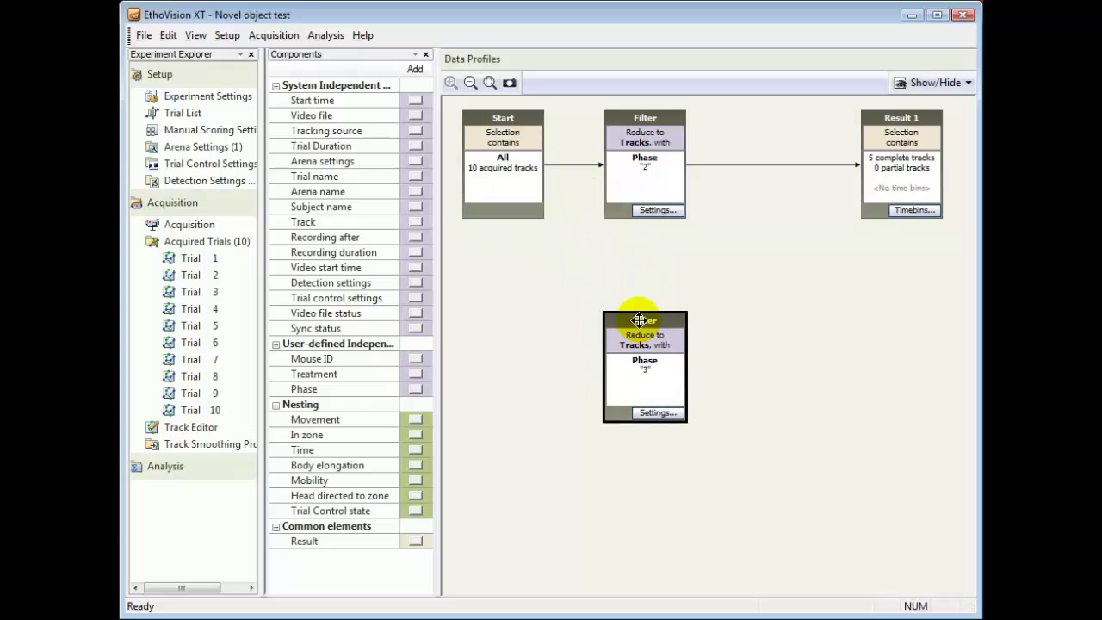
Add Result 2 beside the Phase 3 filter and link Start to that filter.
{"action": "left_click", "coordinate": [415, 541]}
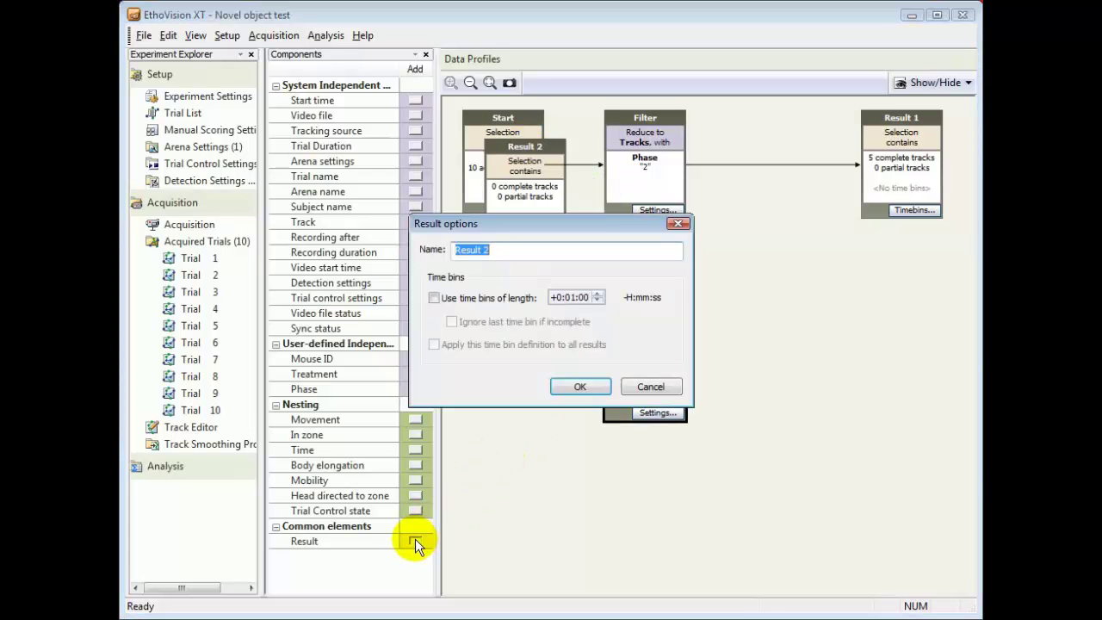
{"action": "left_click", "coordinate": [574, 387]}
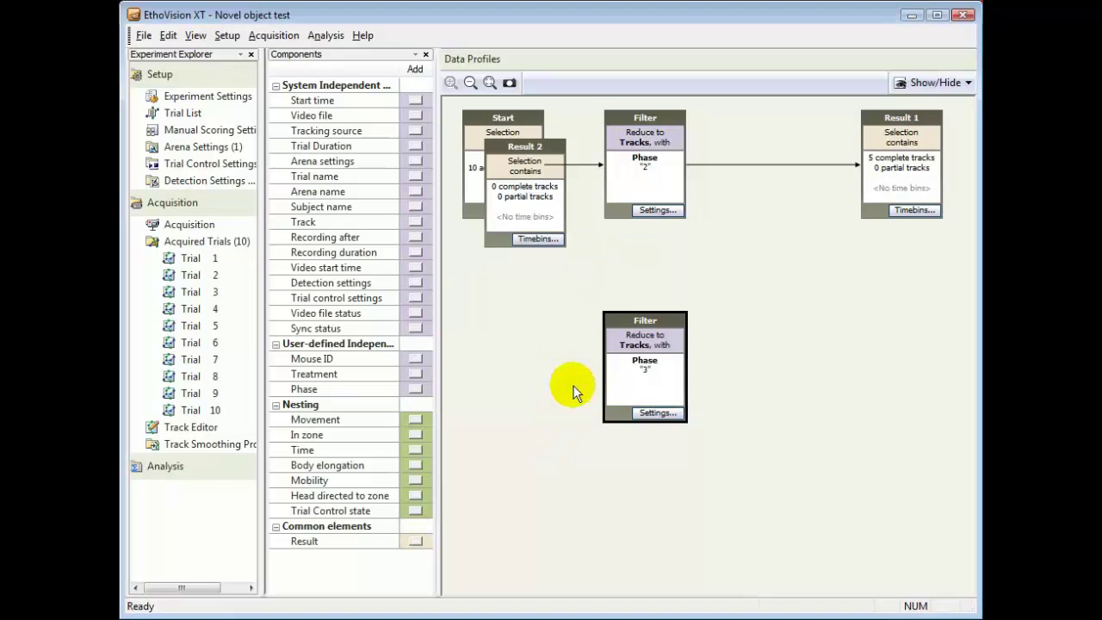
{"action": "left_click_drag", "start_coordinate": [523, 155], "coordinate": [898, 329]}
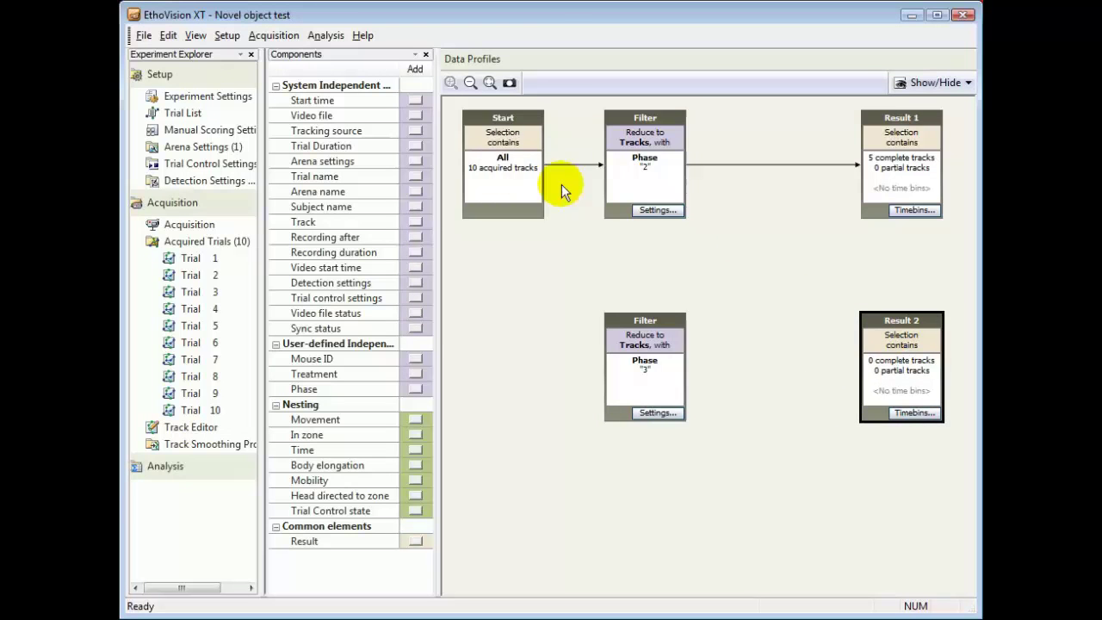
{"action": "left_click", "coordinate": [498, 166]}
{"action": "left_click_drag", "start_coordinate": [503, 172], "coordinate": [899, 376]}
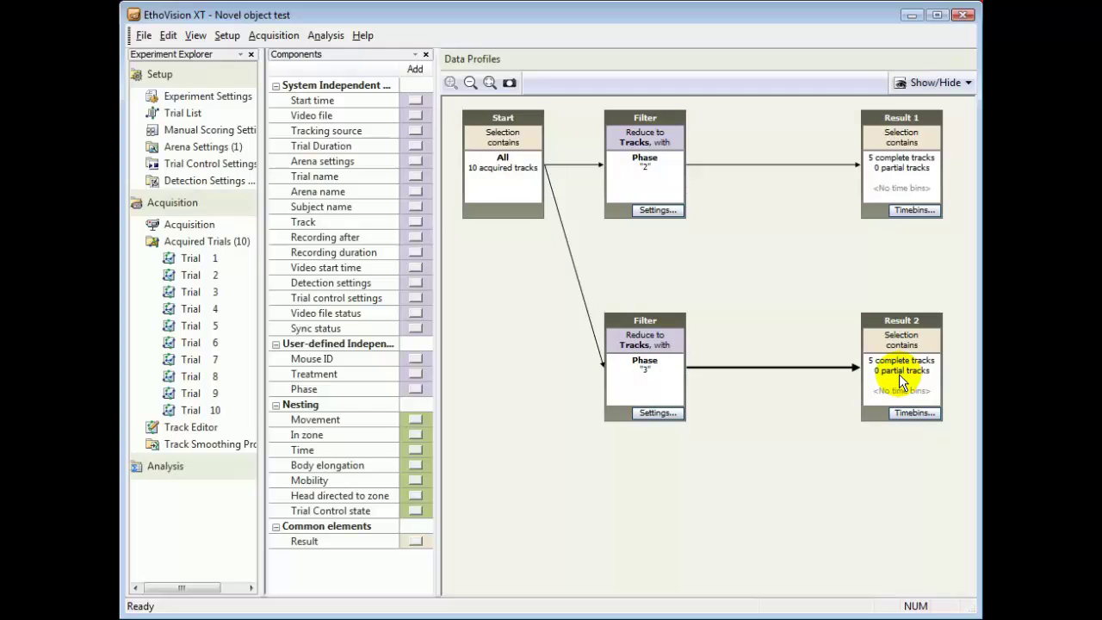
Insert an In zone nest for 'When not in any of the zones' of novel object before Result 1.
{"action": "left_click", "coordinate": [411, 434]}
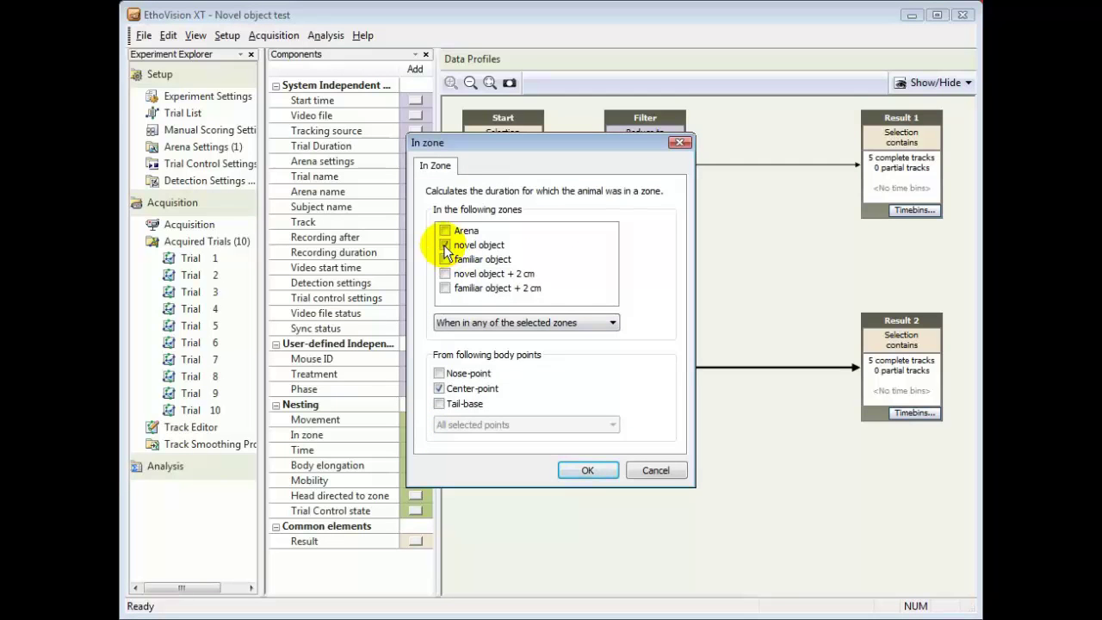
{"action": "left_click", "coordinate": [485, 323]}
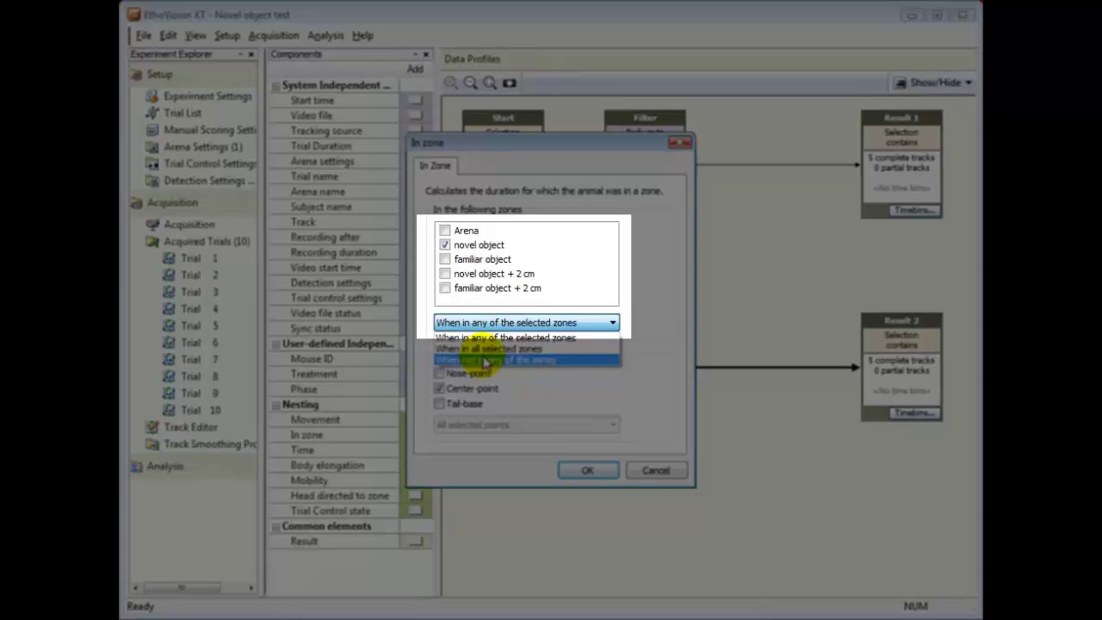
{"action": "left_click", "coordinate": [484, 360]}
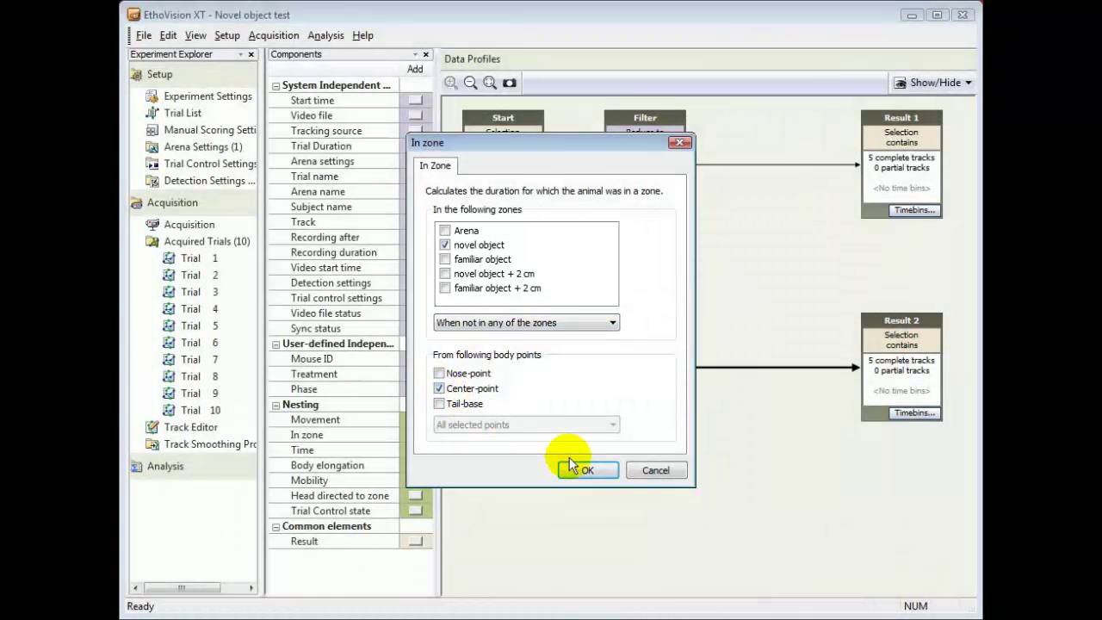
{"action": "left_click", "coordinate": [585, 470]}
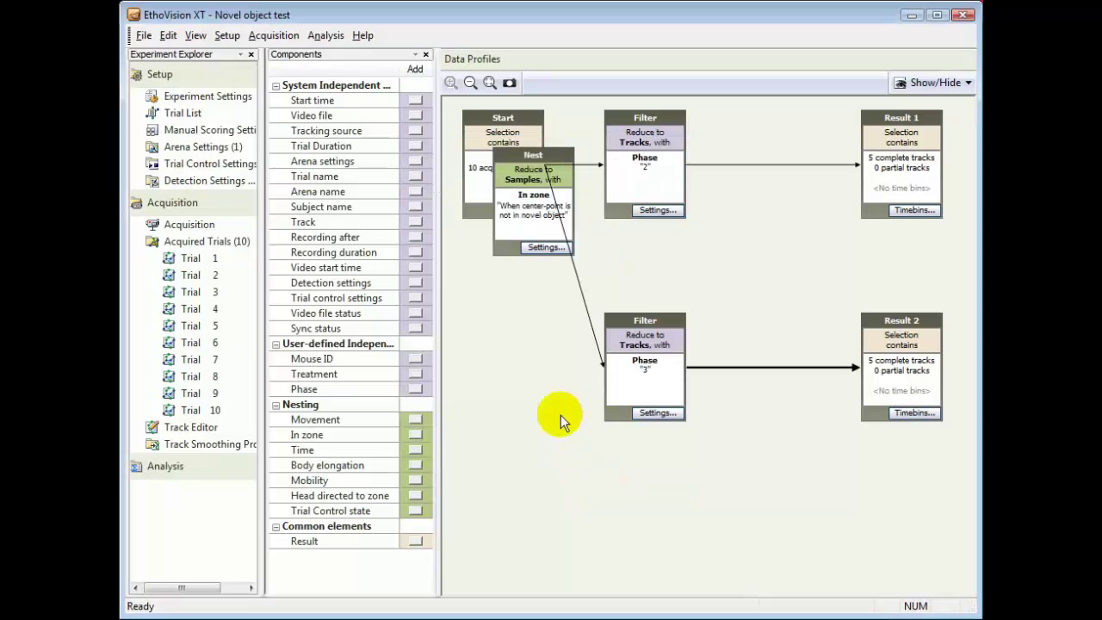
{"action": "left_click_drag", "start_coordinate": [505, 165], "coordinate": [738, 129]}
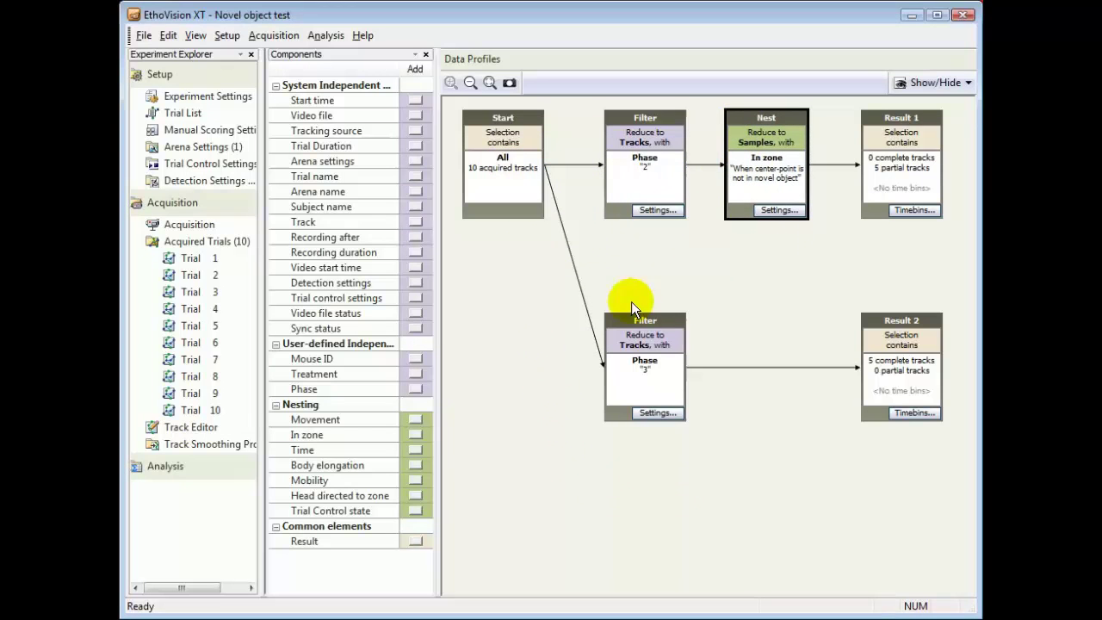
Add a second In zone nest with novel object set to 'When not in any of the zones'.
{"action": "left_click", "coordinate": [414, 435]}
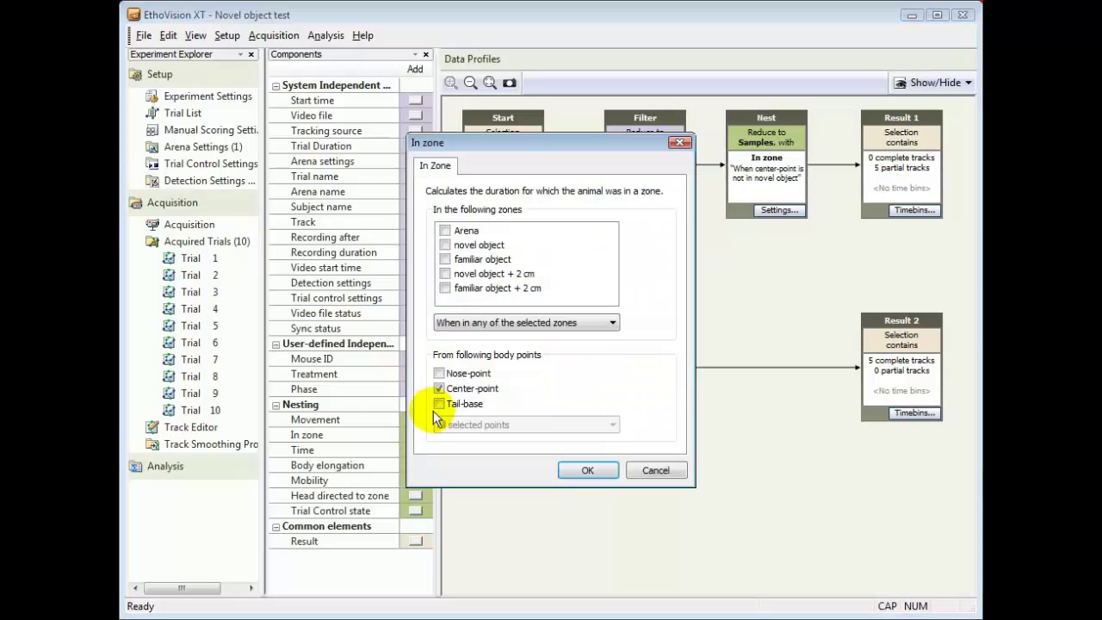
{"action": "left_click", "coordinate": [445, 245]}
{"action": "left_click", "coordinate": [445, 244]}
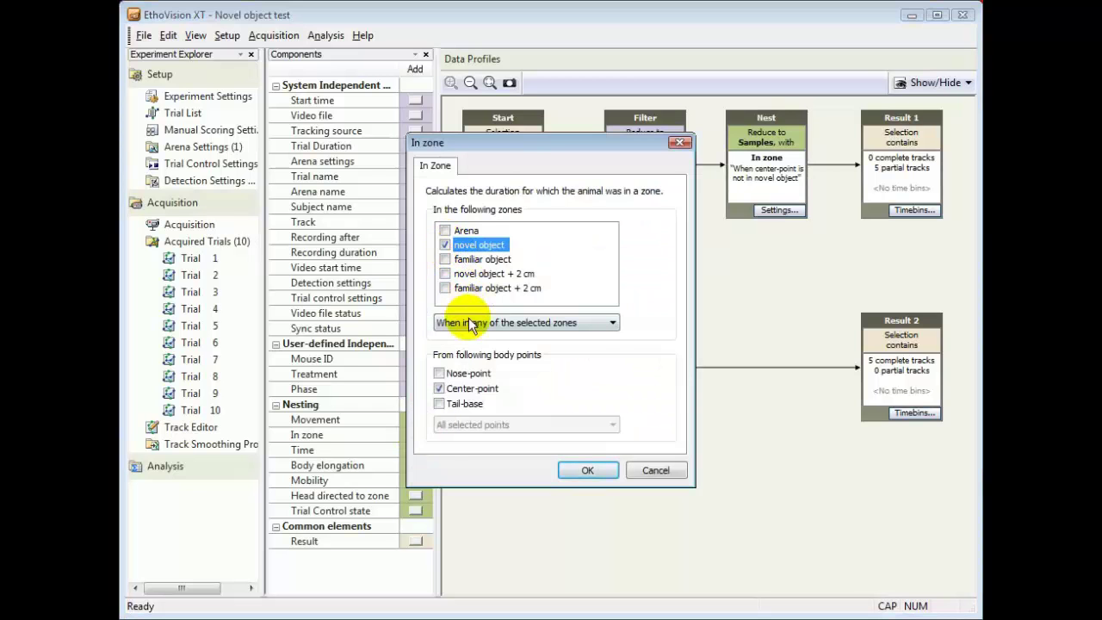
{"action": "left_click", "coordinate": [469, 324]}
{"action": "left_click", "coordinate": [482, 360]}
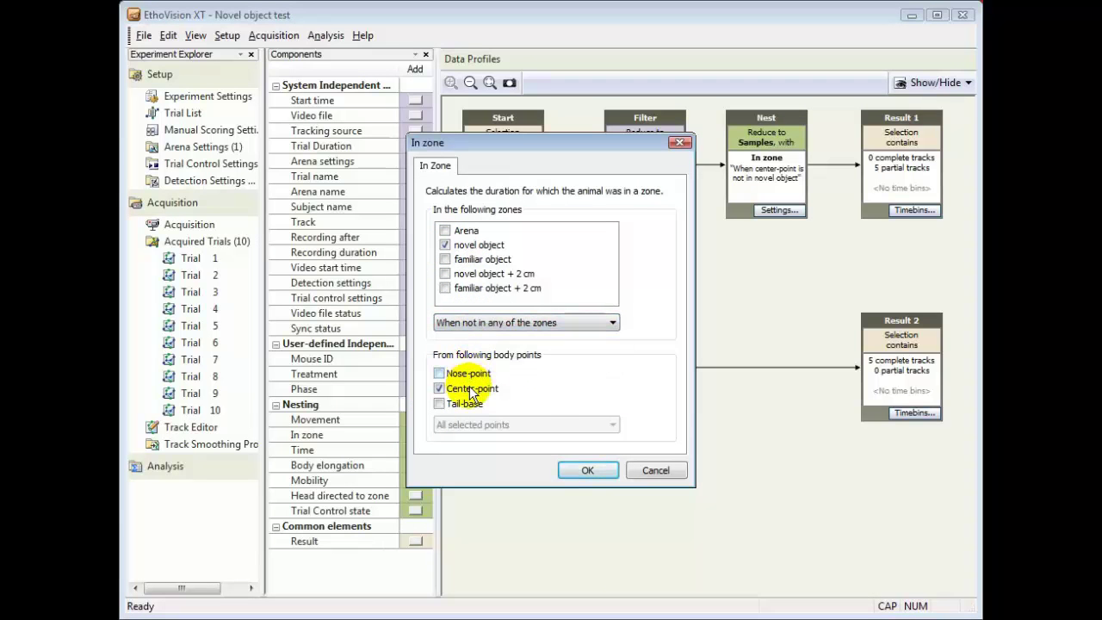
{"action": "left_click", "coordinate": [581, 470]}
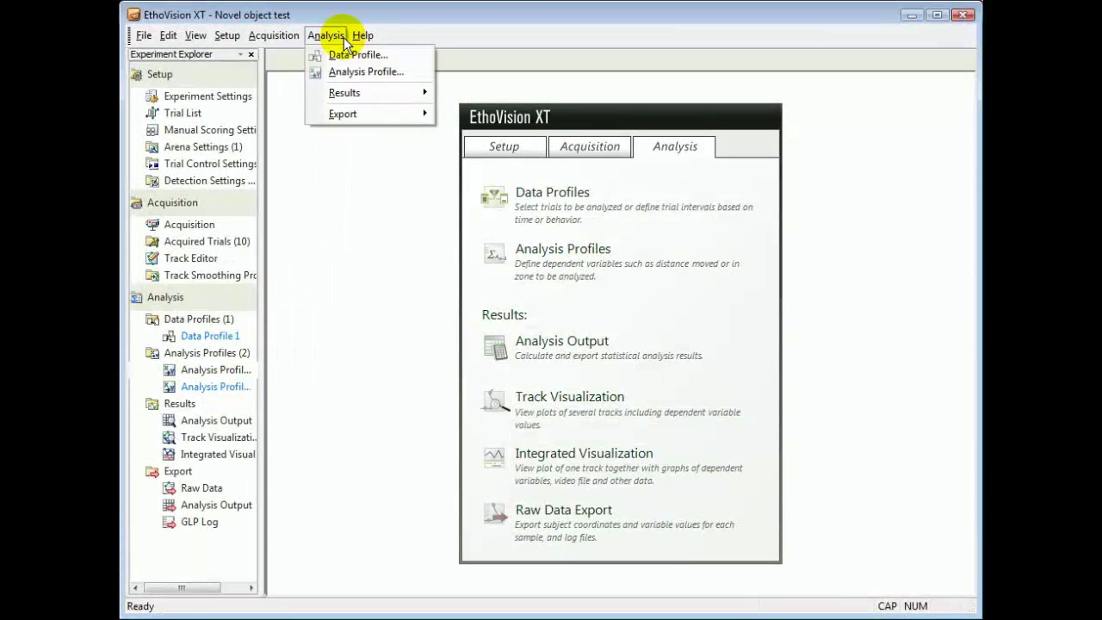
Open the Analysis Output table and calculate values for all ten trials.
{"action": "mouse_move", "coordinate": [399, 101]}
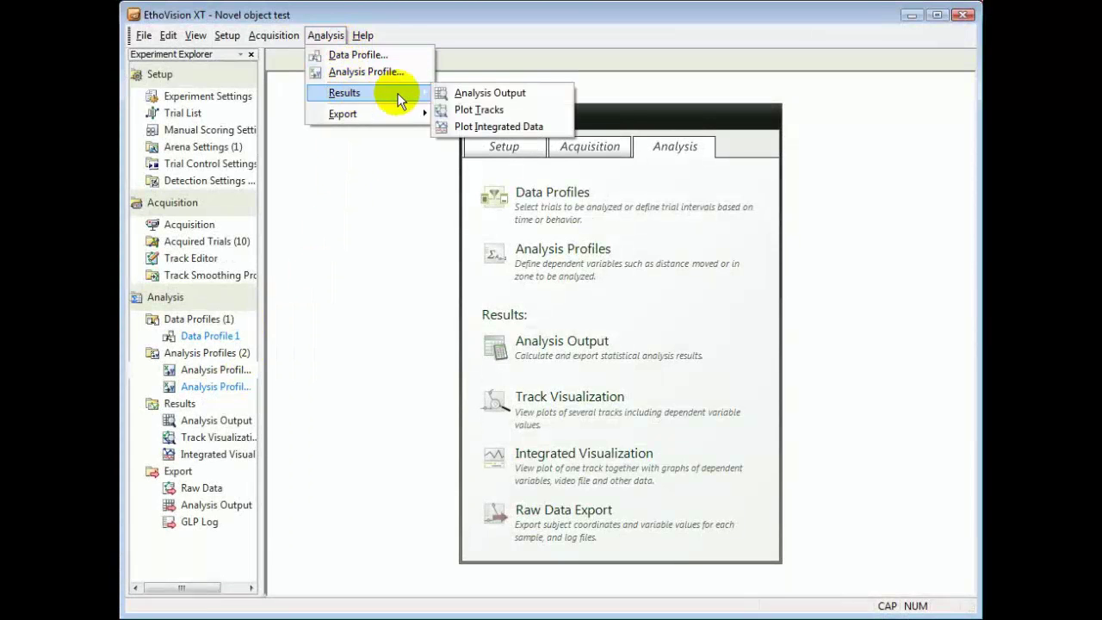
{"action": "left_click", "coordinate": [479, 92]}
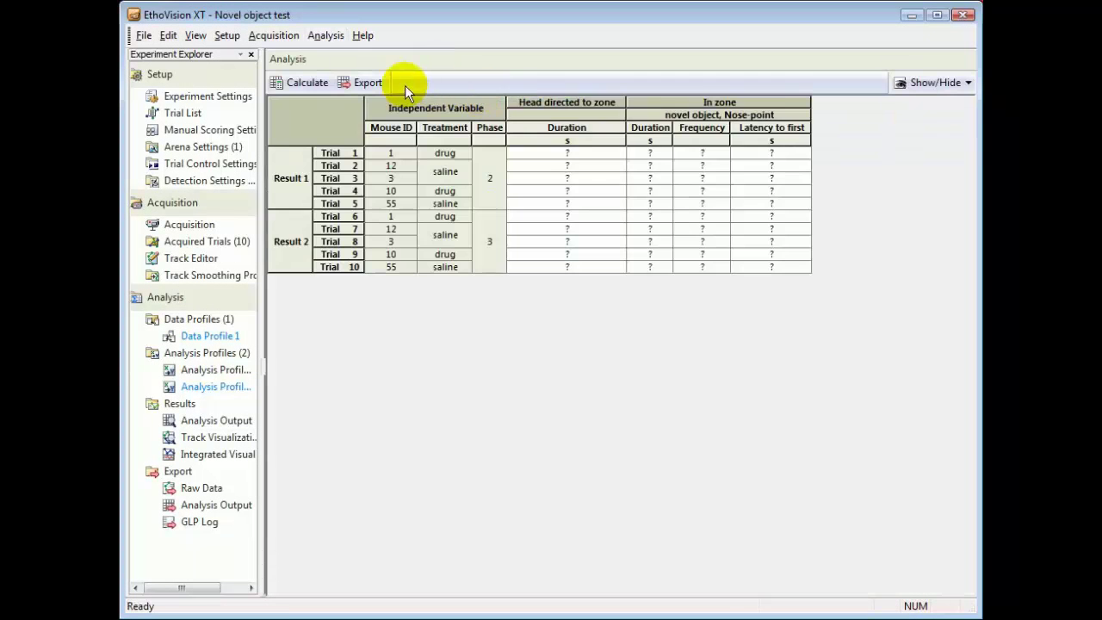
{"action": "left_click", "coordinate": [300, 86]}
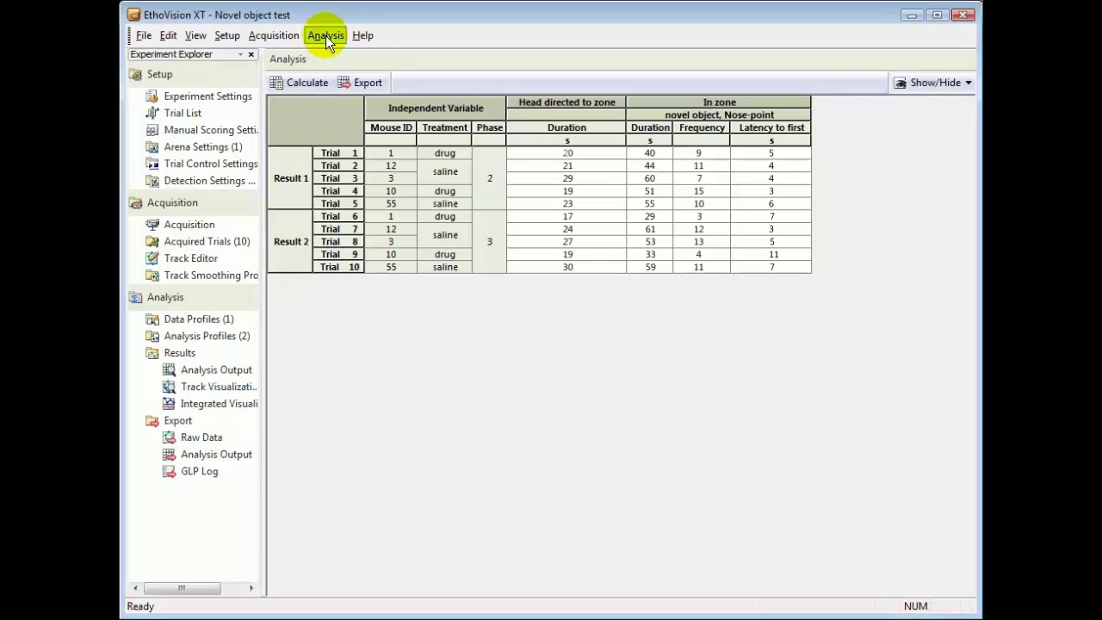
Show the Analysis menu's Export choices, Raw Data and Analysis Output.
{"action": "left_click", "coordinate": [326, 35]}
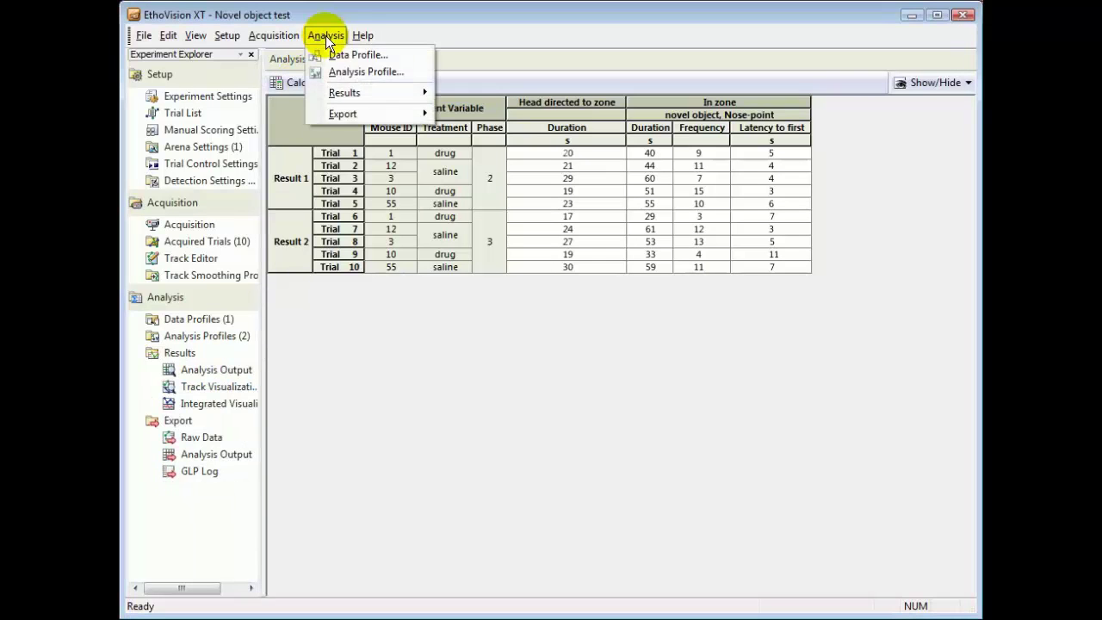
{"action": "mouse_move", "coordinate": [354, 120]}
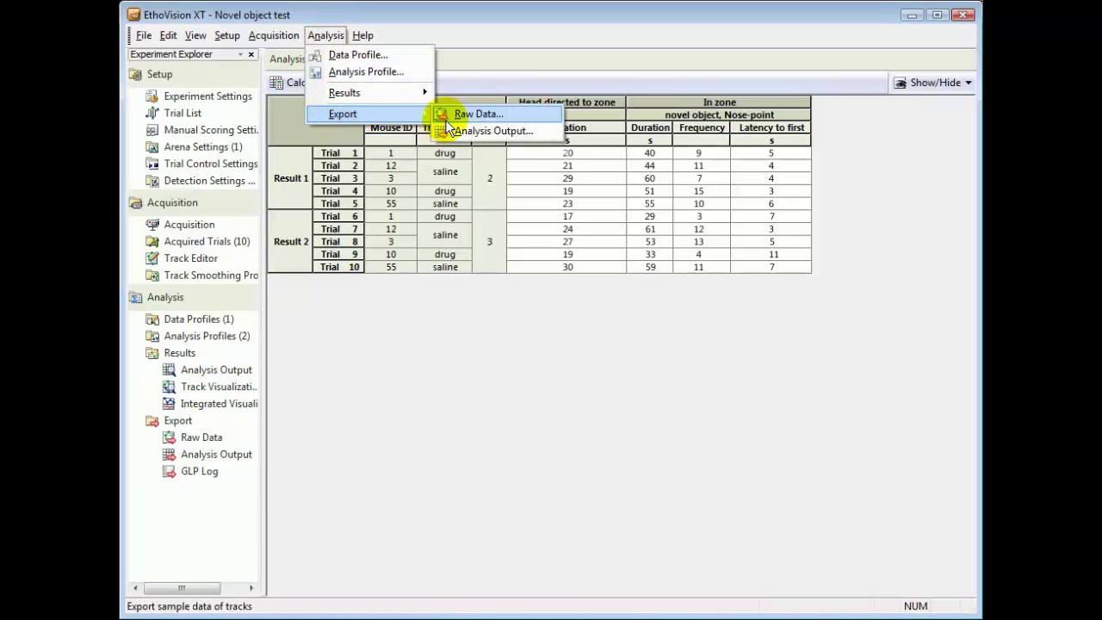